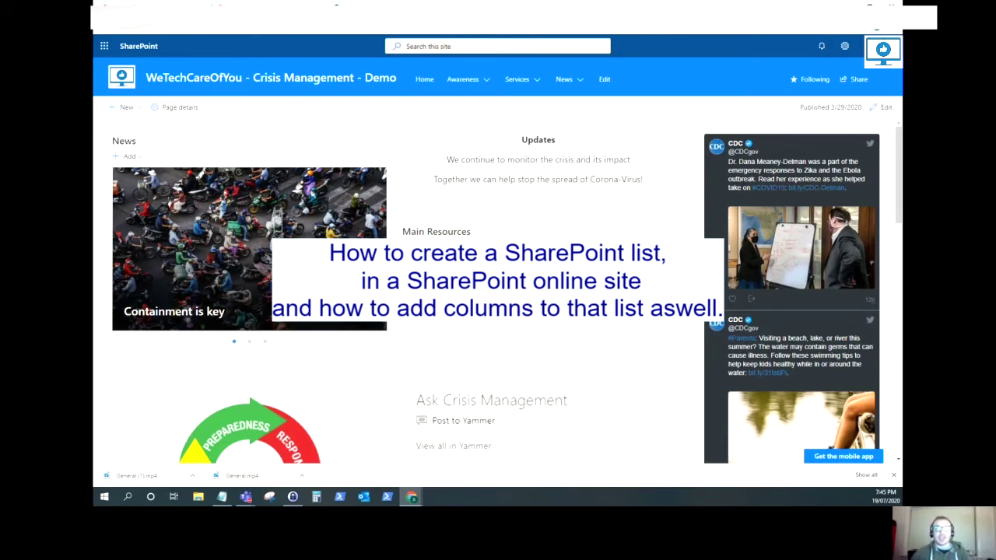
Switch the browser to full screen on the Crisis Management site home page.
{"action": "key", "text": "F11"}
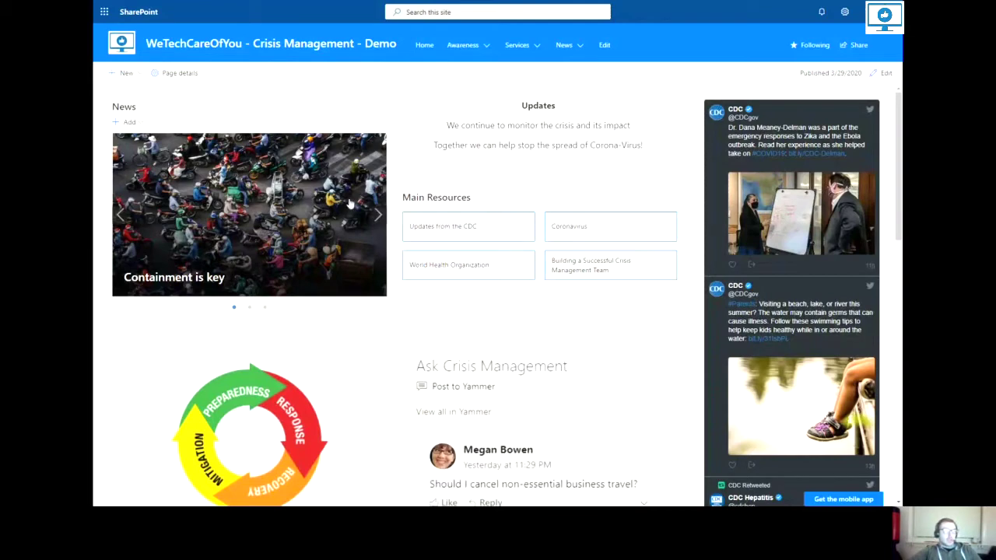
Go to Site contents from the Settings gear and show the New options.
{"action": "left_click", "coordinate": [845, 14]}
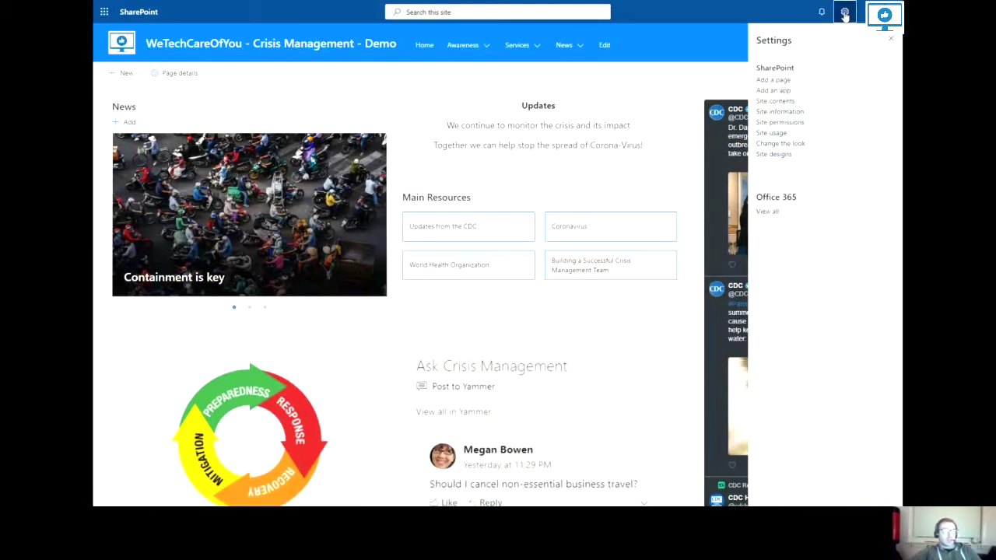
{"action": "left_click", "coordinate": [772, 104]}
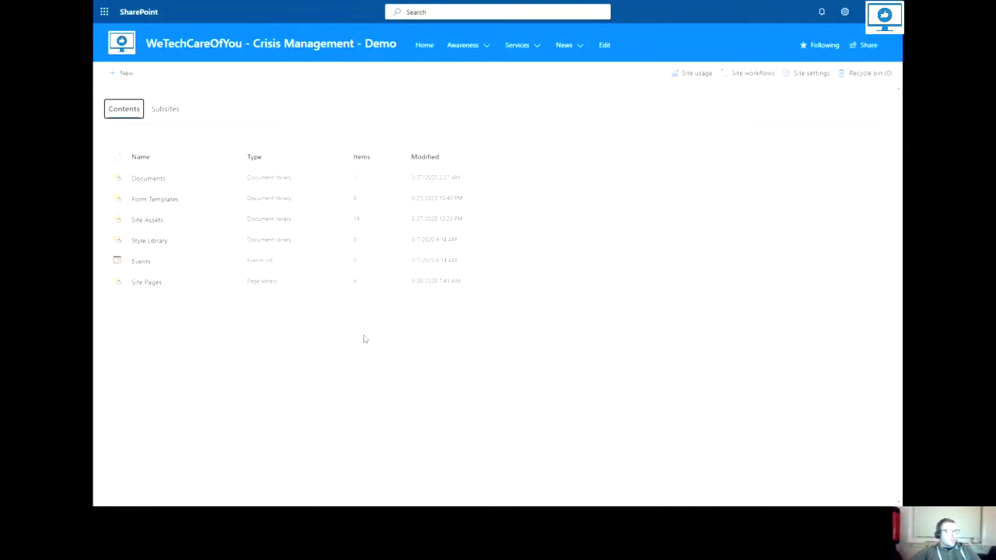
{"action": "left_click", "coordinate": [140, 75]}
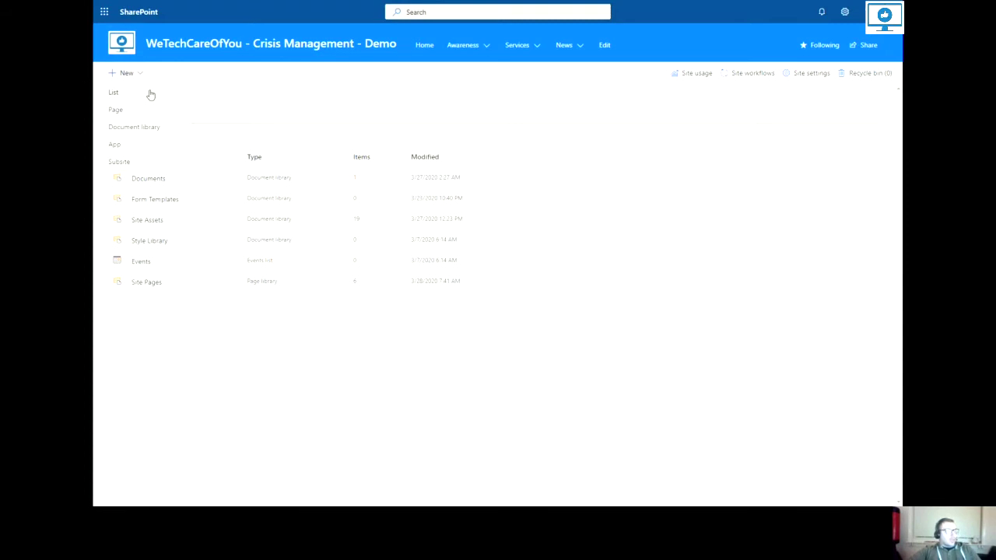
Start a new list, preview the From an existing list option, then return to a blank list.
{"action": "left_click", "coordinate": [151, 94]}
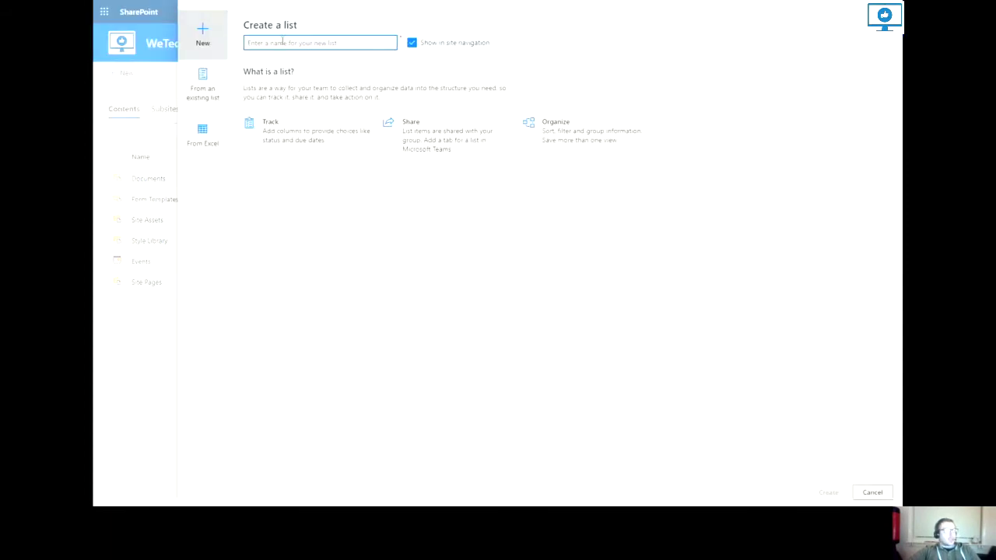
{"action": "left_click", "coordinate": [207, 88]}
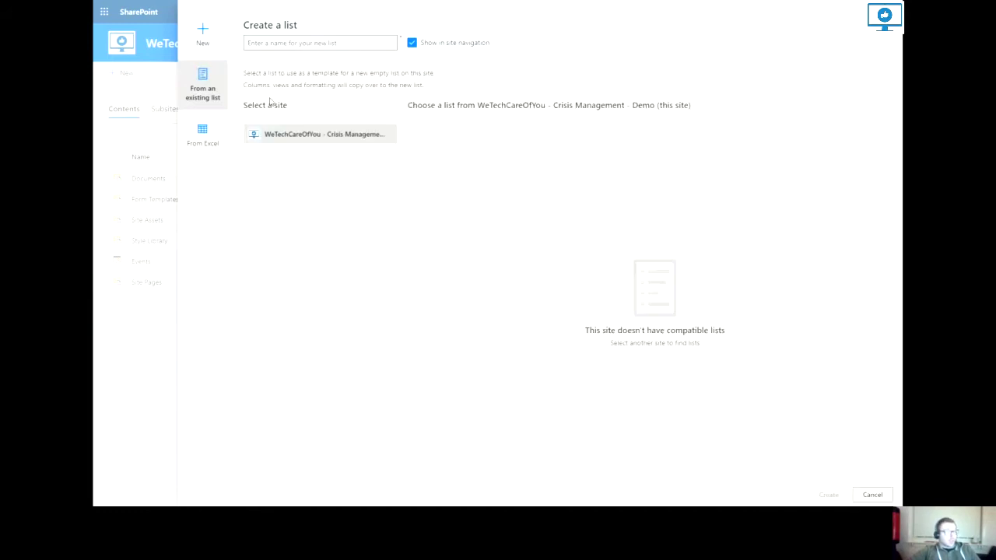
{"action": "left_click", "coordinate": [204, 47]}
{"action": "left_click", "coordinate": [203, 87]}
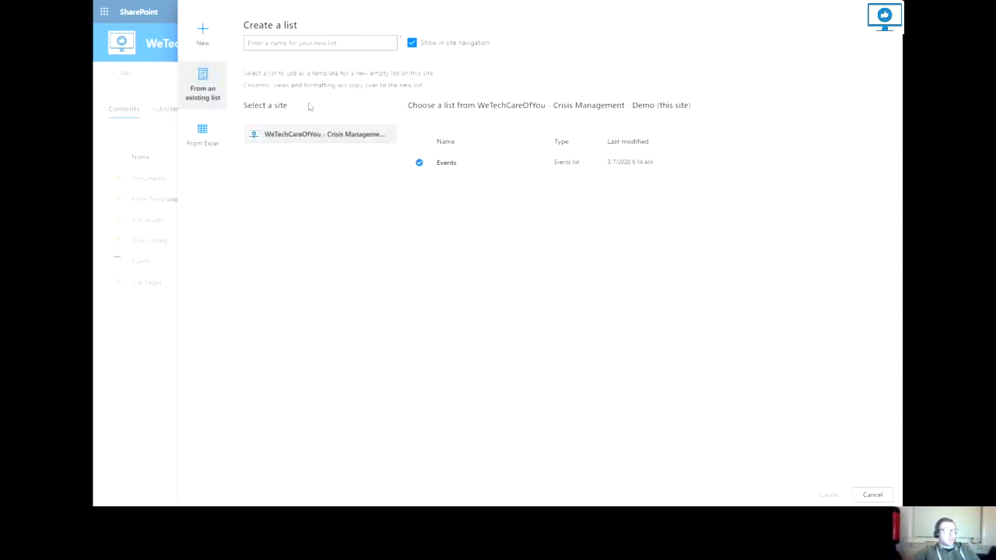
{"action": "left_click", "coordinate": [207, 46]}
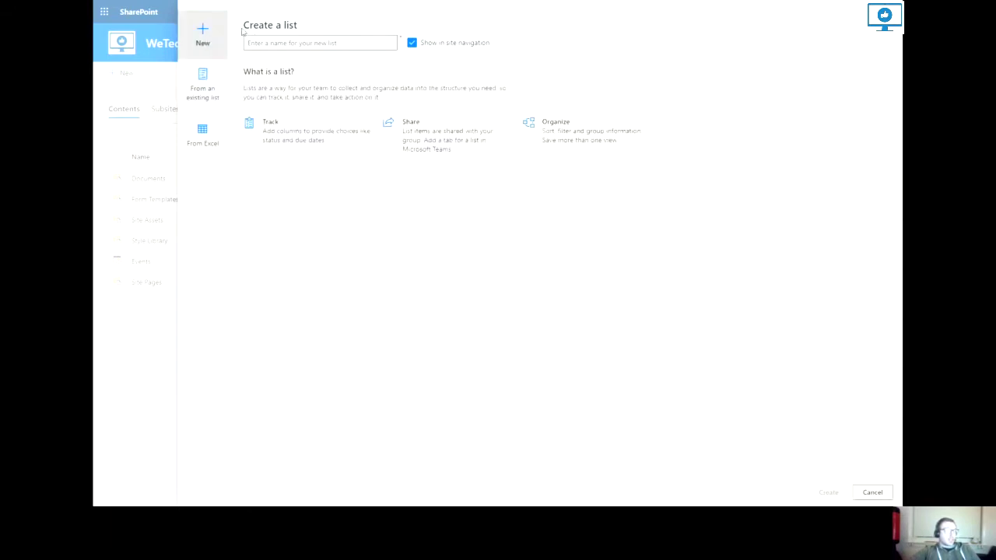
Create the blank list 'DemoList' with Show in site navigation turned off.
{"action": "left_click", "coordinate": [278, 43]}
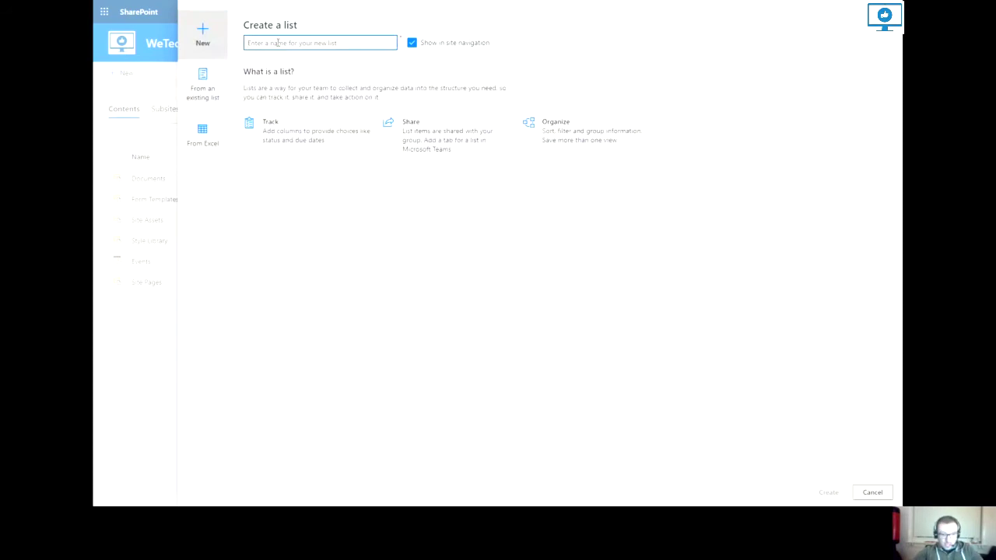
{"action": "type", "text": "Demo"}
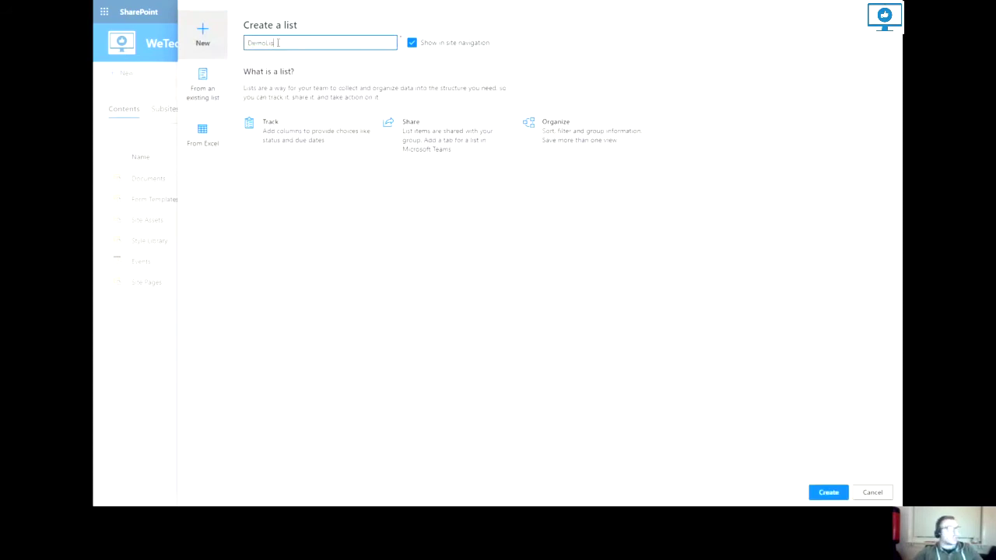
{"action": "type", "text": "List"}
{"action": "left_click", "coordinate": [412, 43]}
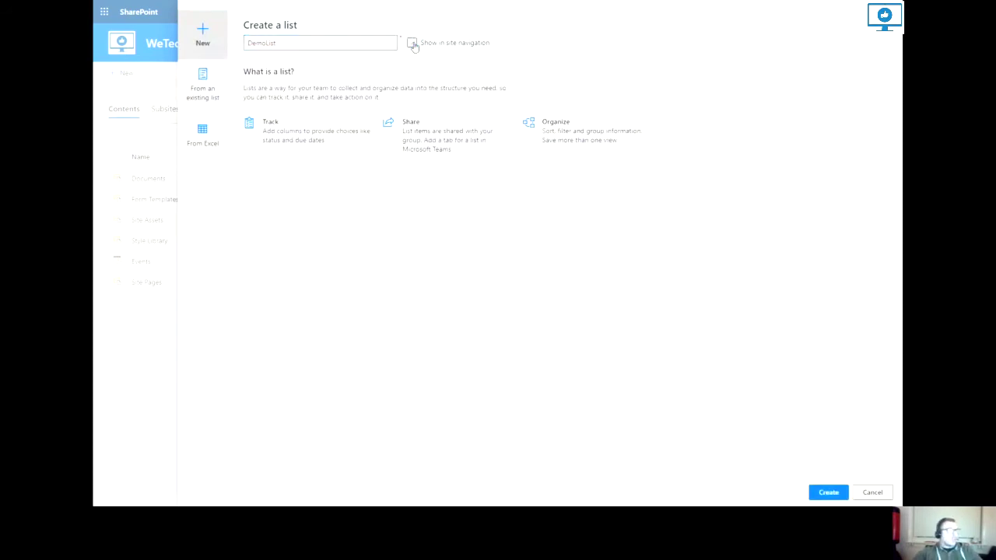
{"action": "left_click", "coordinate": [825, 497]}
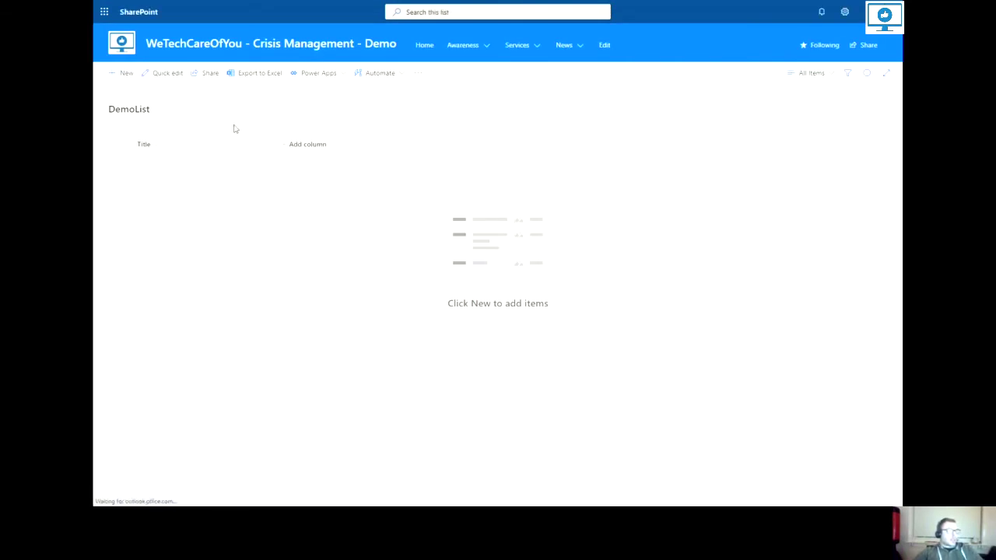
Add a Choice column named 'Category' to DemoList.
{"action": "left_click", "coordinate": [308, 145]}
{"action": "left_click", "coordinate": [233, 184]}
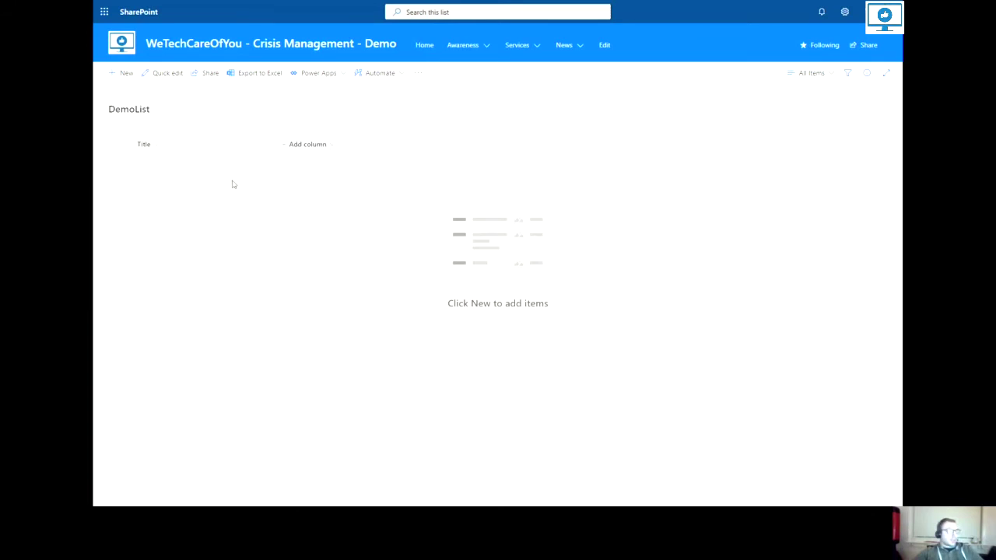
{"action": "left_click", "coordinate": [310, 146]}
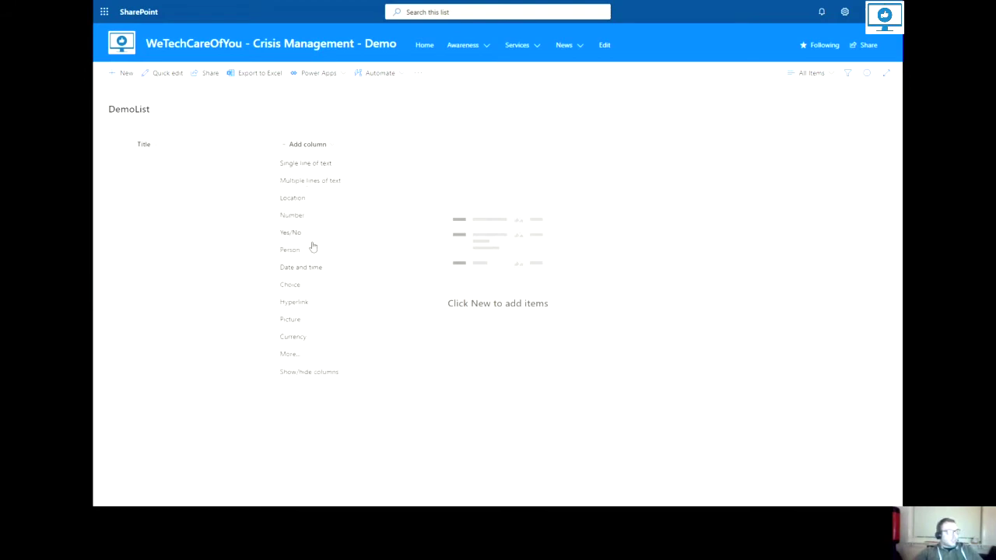
{"action": "left_click", "coordinate": [325, 289]}
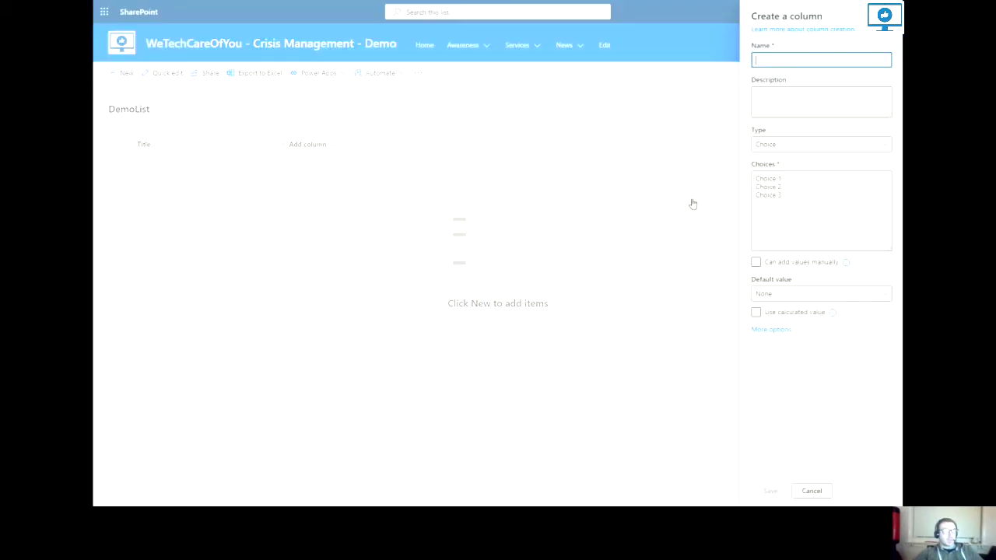
{"action": "left_click", "coordinate": [792, 60]}
{"action": "type", "text": "Category"}
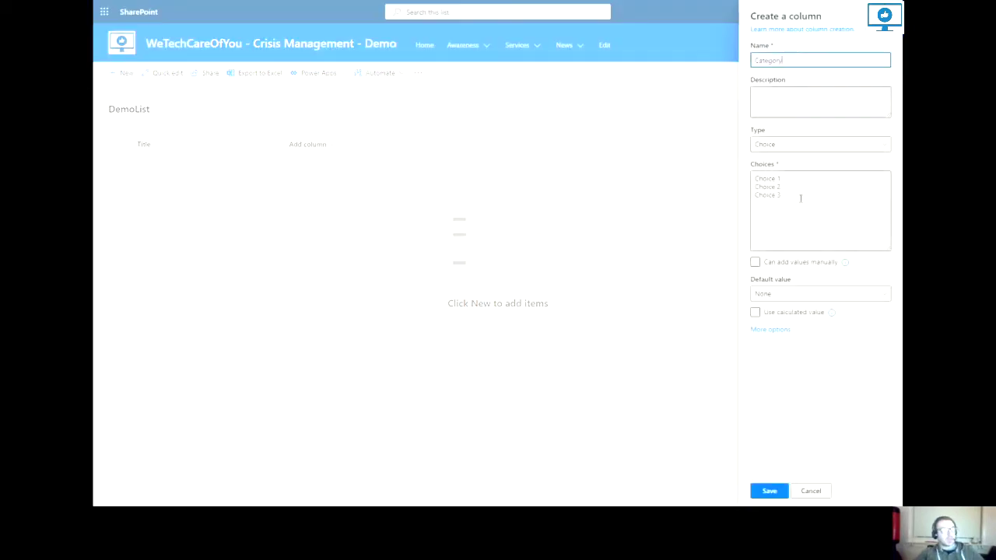
Give Category the choices SOW, Proposal and Documentation, and save the column.
{"action": "left_click", "coordinate": [800, 199]}
{"action": "type", "text": "SOW"}
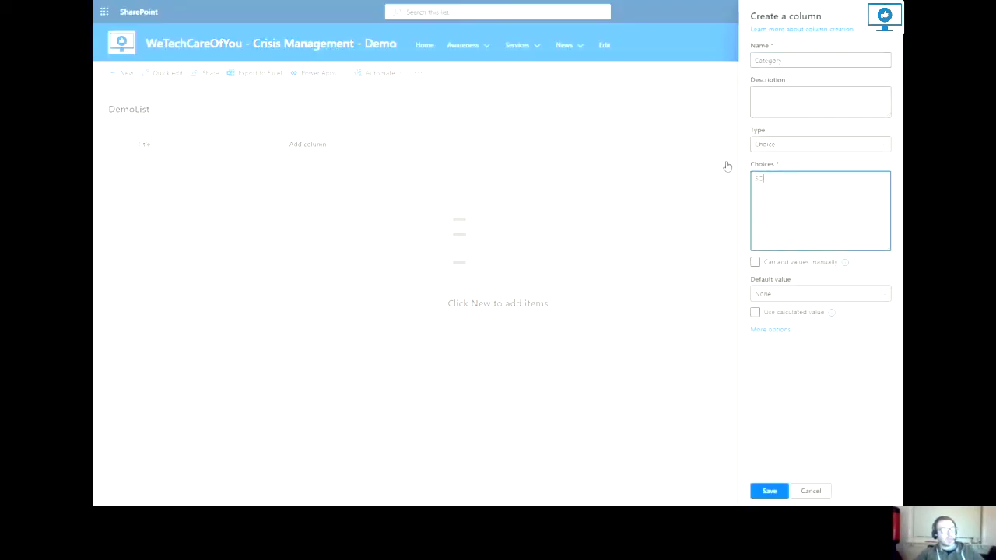
{"action": "key", "text": "Return"}
{"action": "type", "text": "Proposal"}
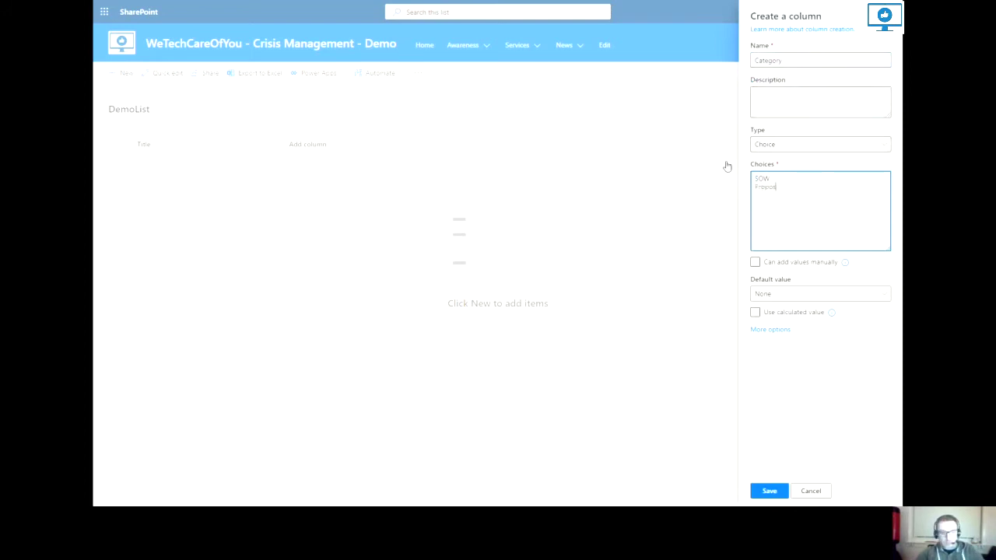
{"action": "key", "text": "Return"}
{"action": "type", "text": "Documentation"}
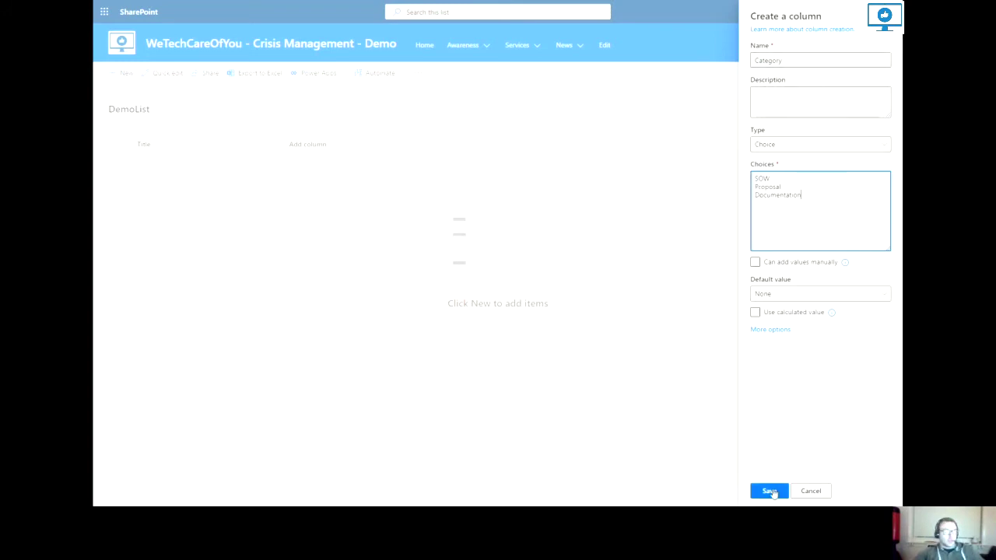
{"action": "left_click", "coordinate": [772, 492]}
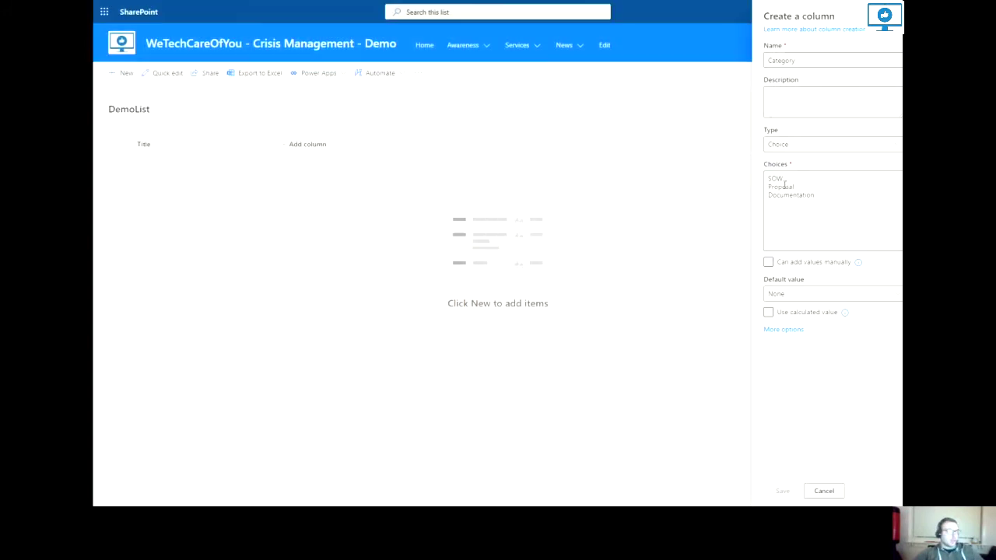
Add and save a Multiple lines of text column called 'Description'.
{"action": "left_click", "coordinate": [380, 144]}
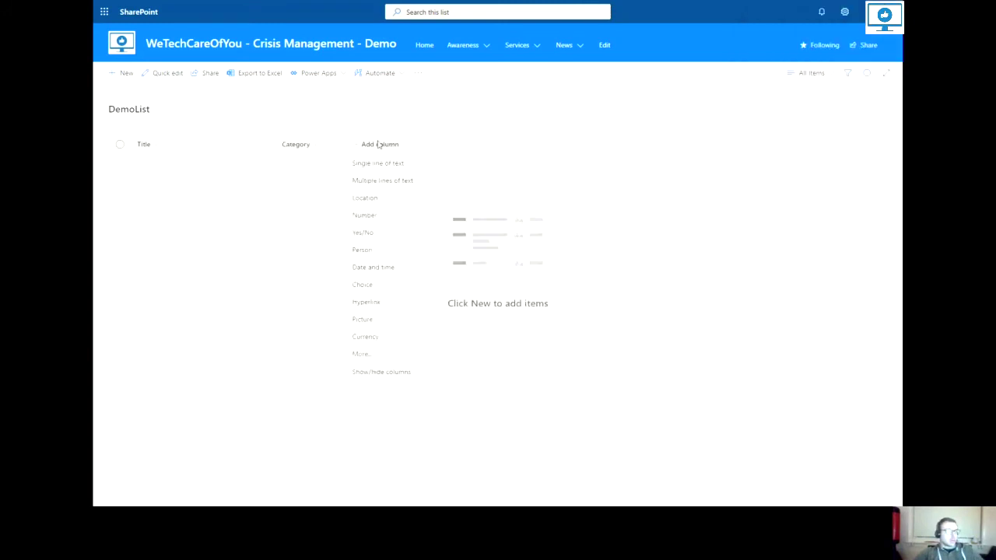
{"action": "left_click", "coordinate": [378, 181]}
{"action": "type", "text": "D"}
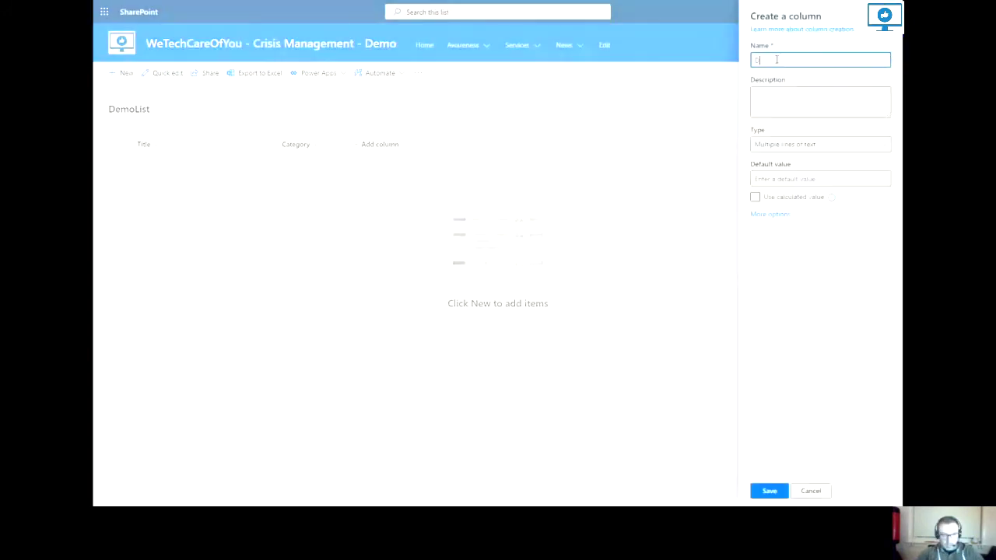
{"action": "type", "text": "escription"}
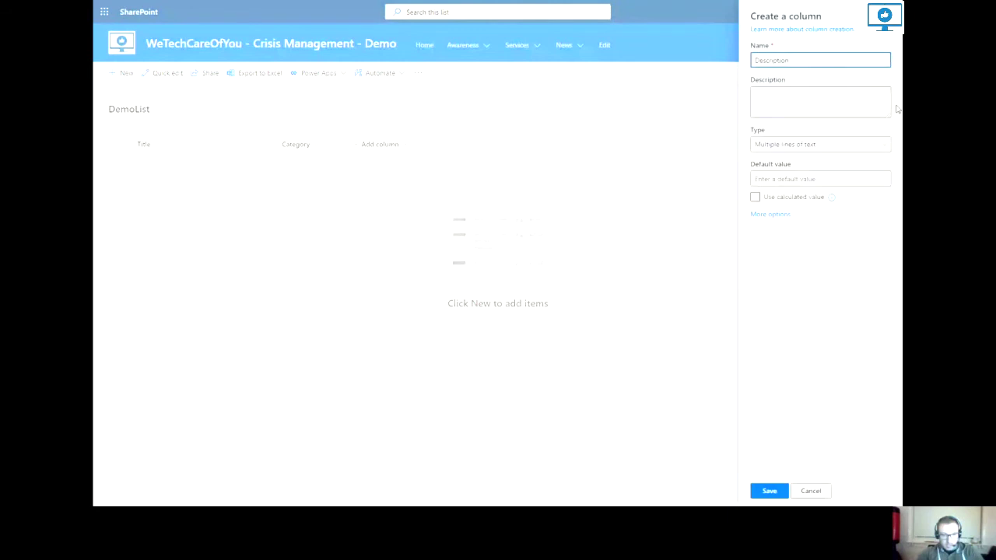
{"action": "left_click", "coordinate": [772, 492]}
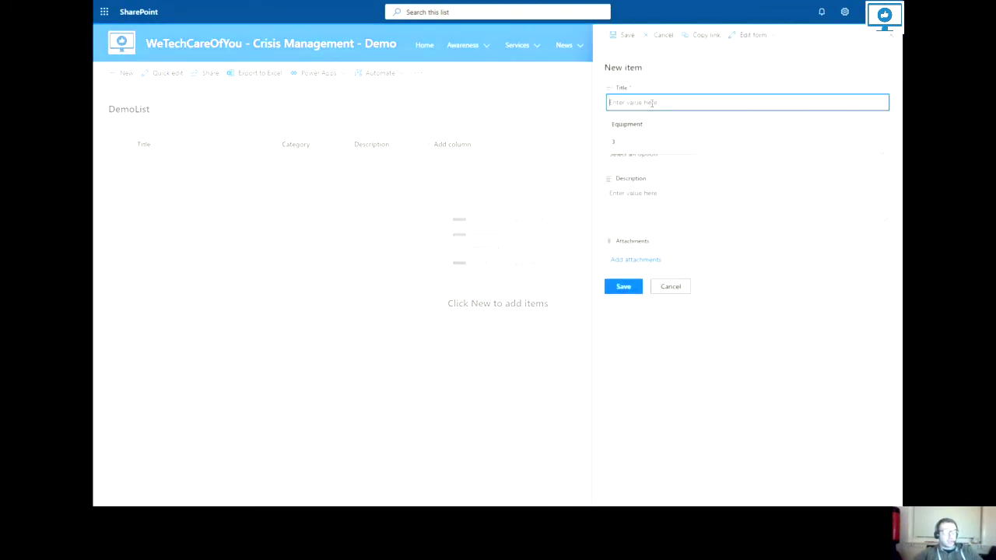
Save a new item: Title 'Client1', Category Proposal, Description 'Proposal for client 1'.
{"action": "type", "text": "Client1"}
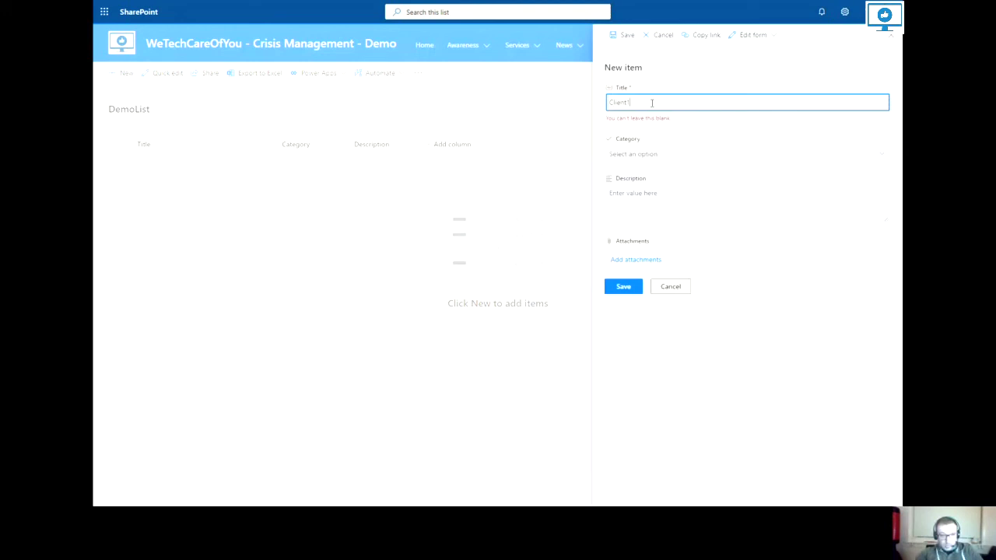
{"action": "left_click", "coordinate": [652, 141]}
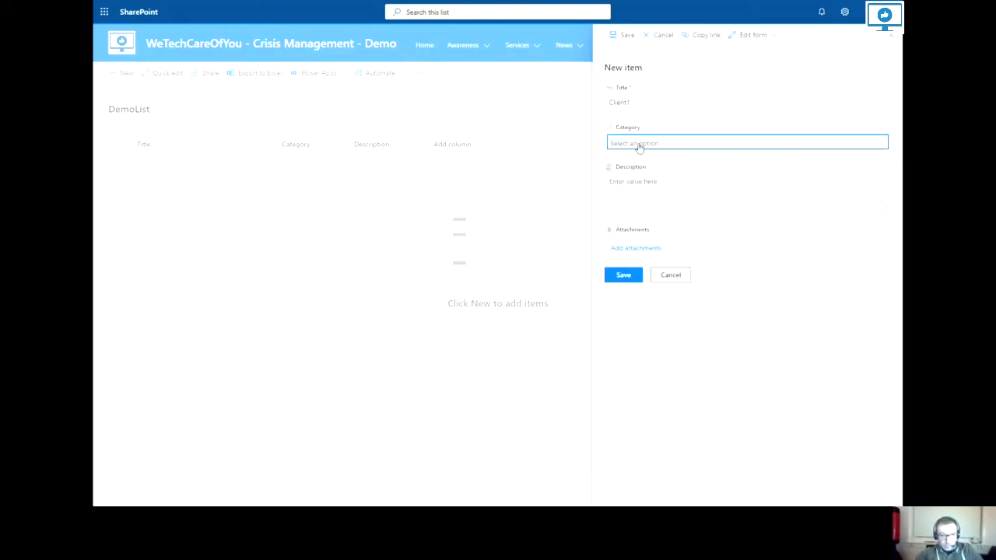
{"action": "left_click", "coordinate": [624, 193]}
{"action": "left_click", "coordinate": [633, 182]}
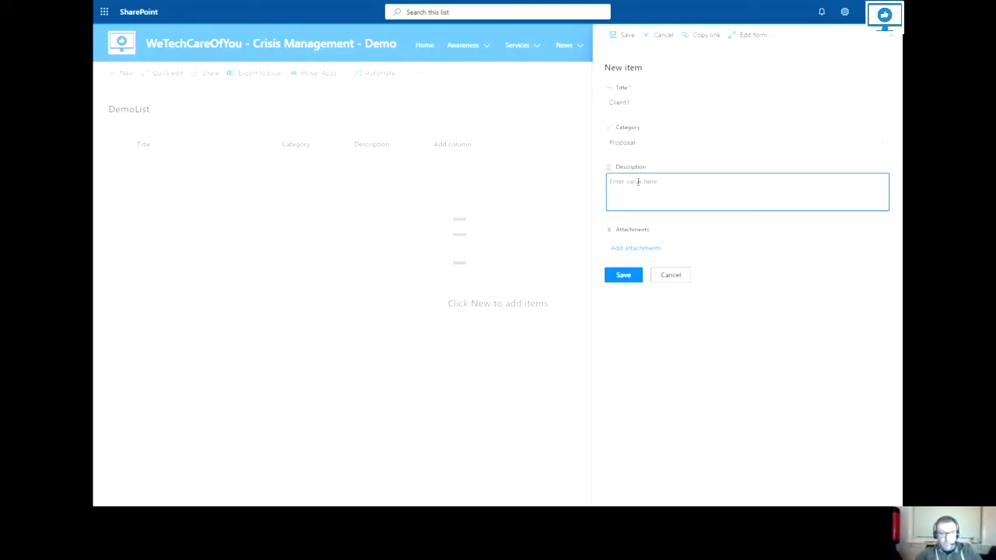
{"action": "type", "text": "Proposal for client"}
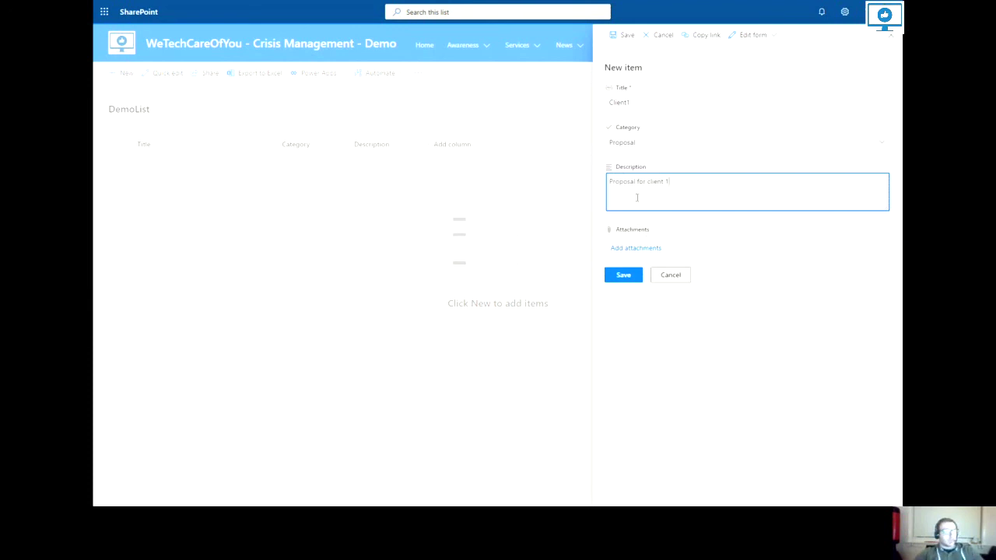
{"action": "type", "text": "1"}
{"action": "left_click", "coordinate": [625, 276]}
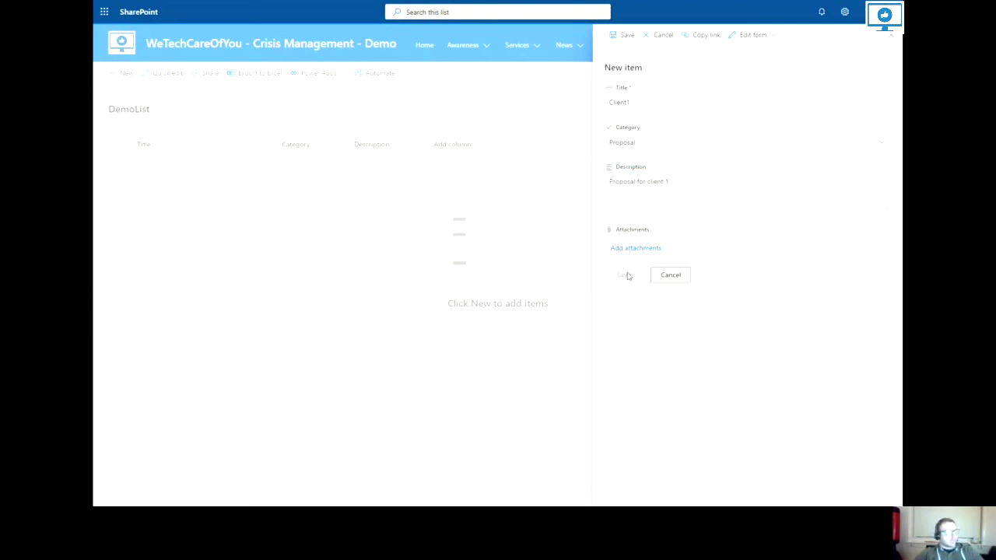